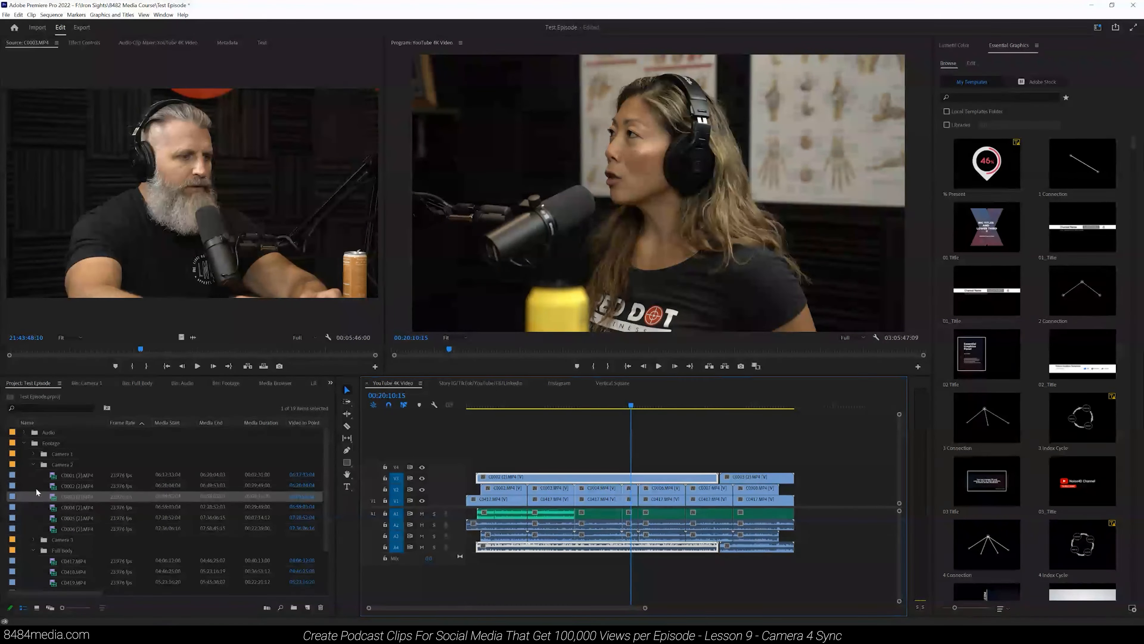
Step: Collapse the Camera 2 bin, expand Camera 3, and preview its first clip C0052.MP4 in the source viewer
left_click(34, 464)
left_click(34, 464)
left_click(34, 475)
double_click(77, 485)
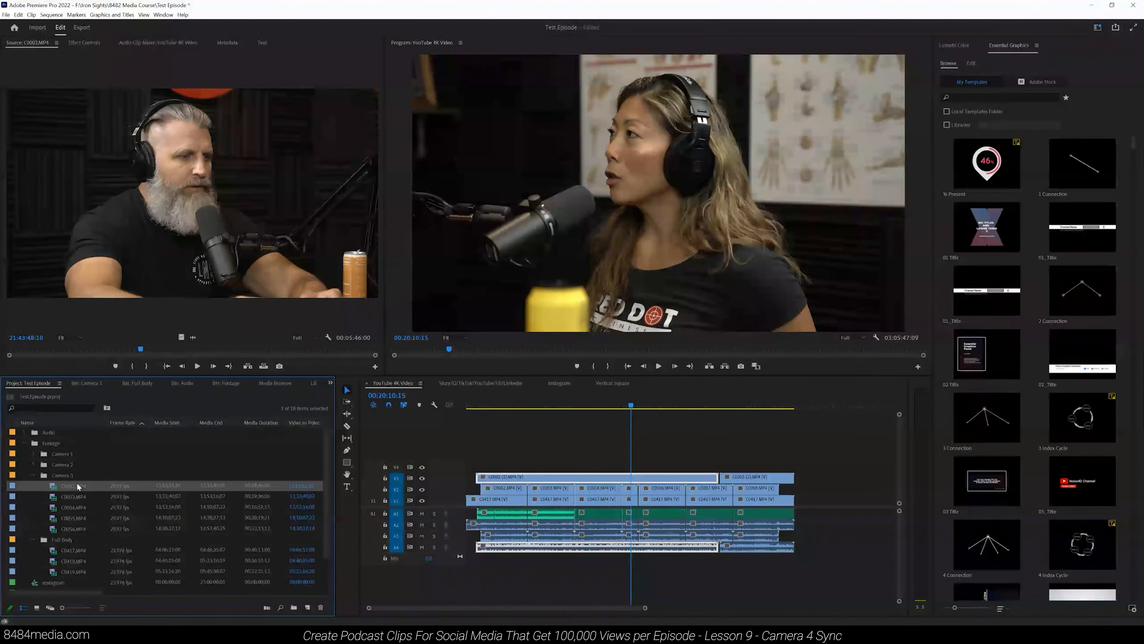
left_click_drag(81, 350, 128, 347)
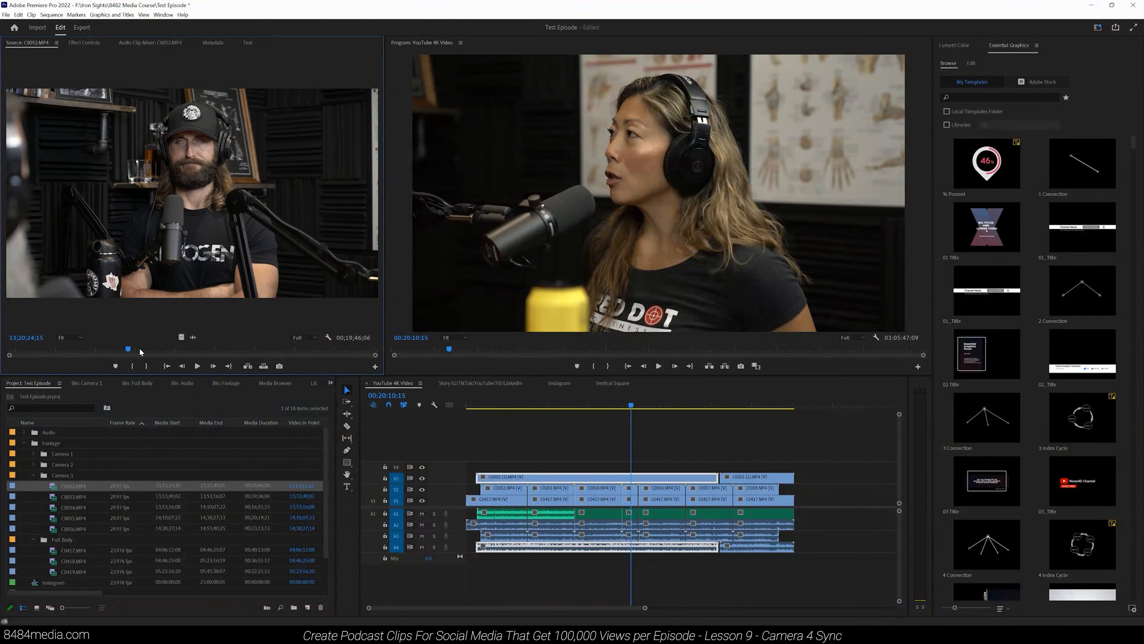
left_click(159, 350)
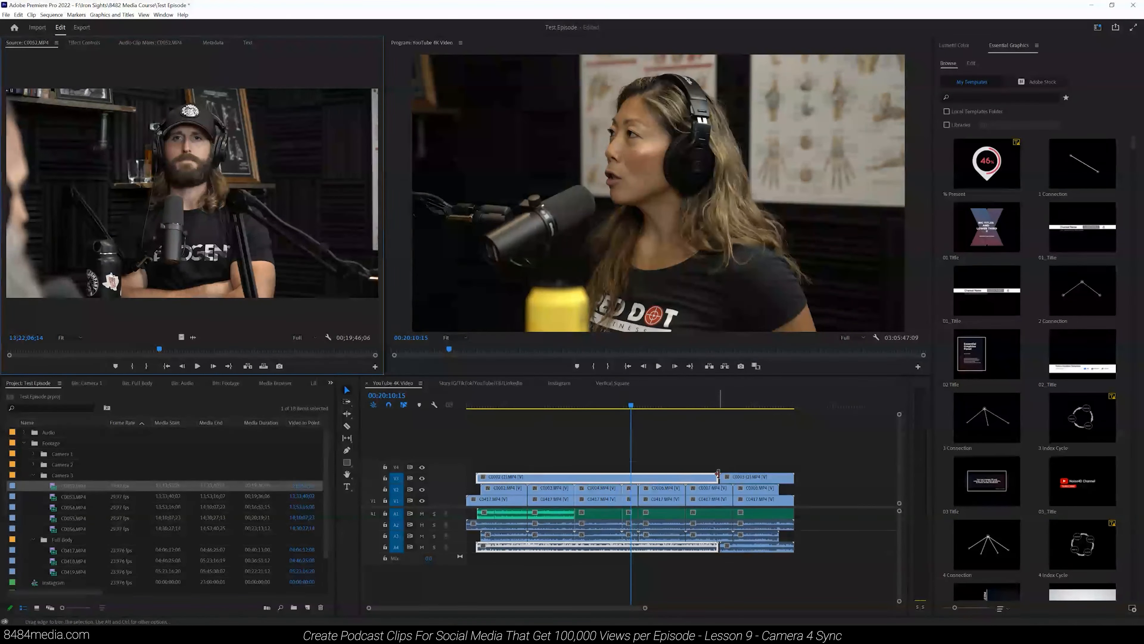
Step: Move all synced clip groups after the first one further down the YouTube 4K Video timeline, isolating the first group
left_click(701, 433)
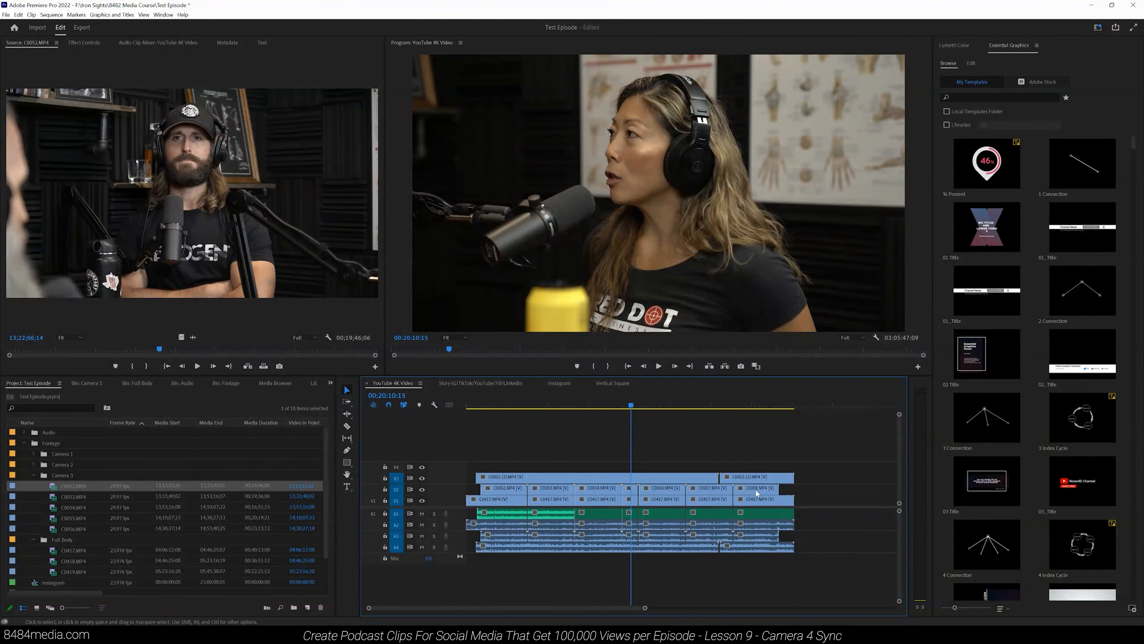
left_click_drag(804, 562, 743, 413)
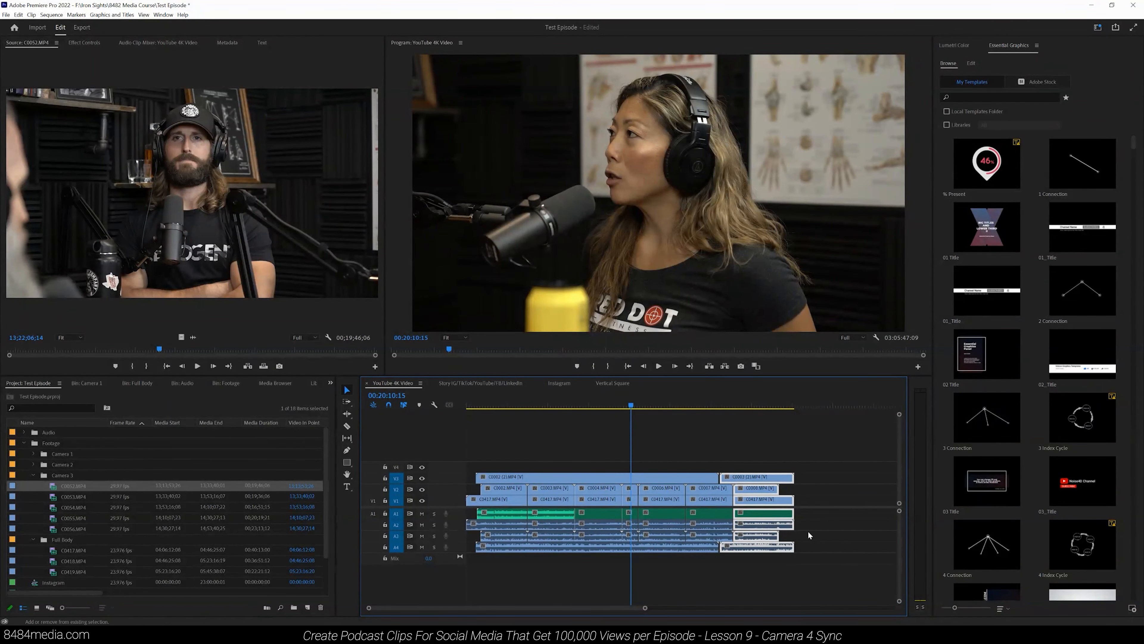
left_click_drag(821, 538, 542, 487)
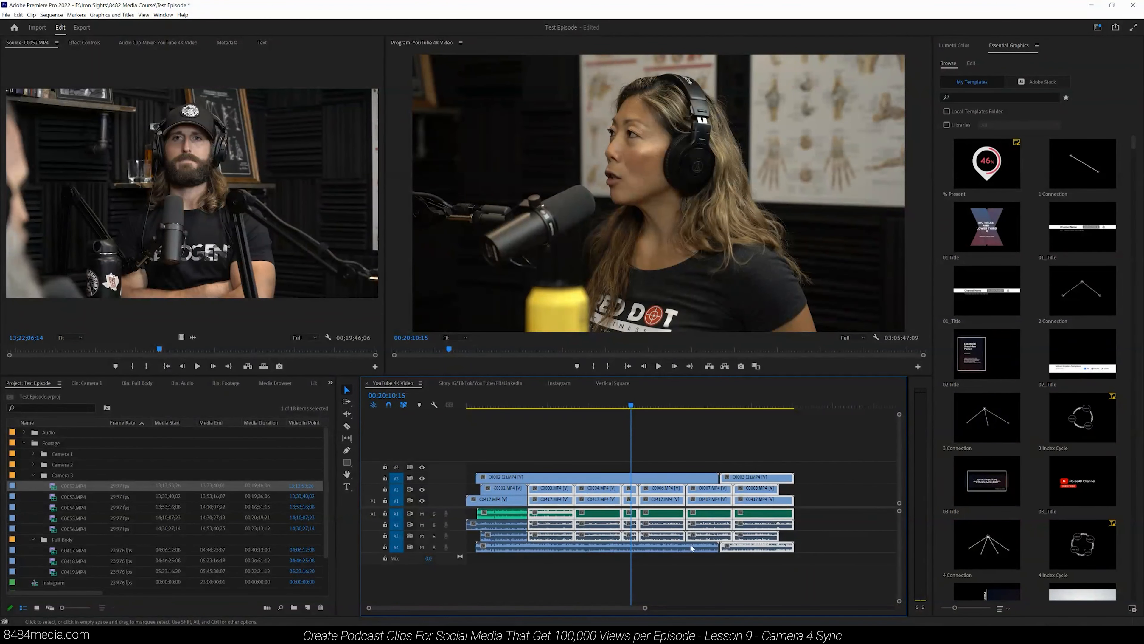
left_click_drag(645, 609, 734, 609)
left_click_drag(638, 568, 661, 506)
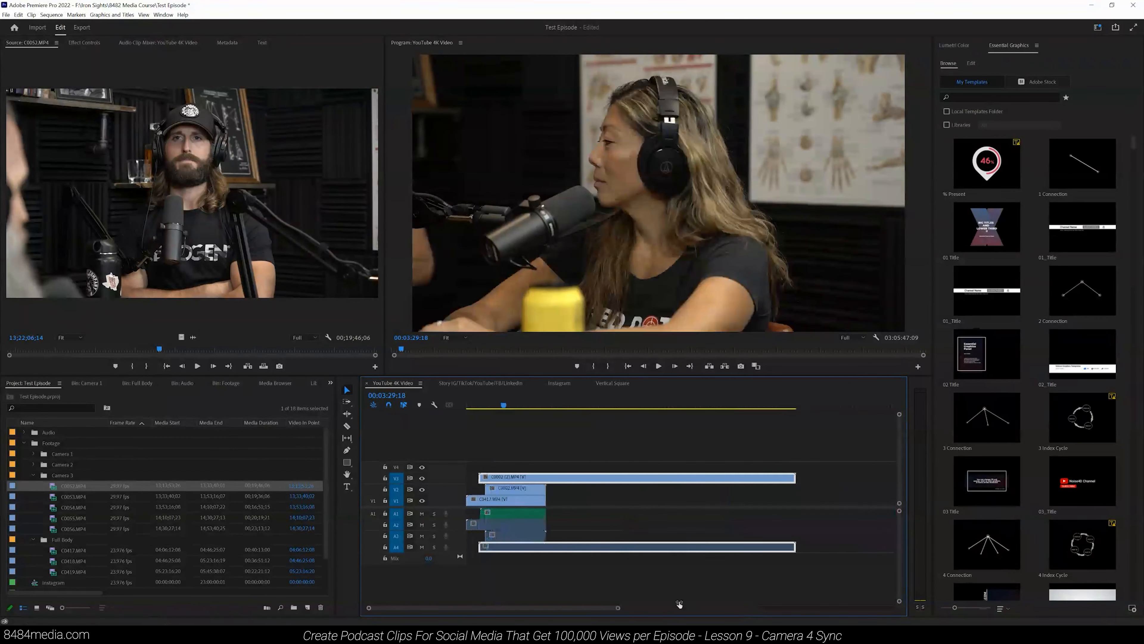
key("=")
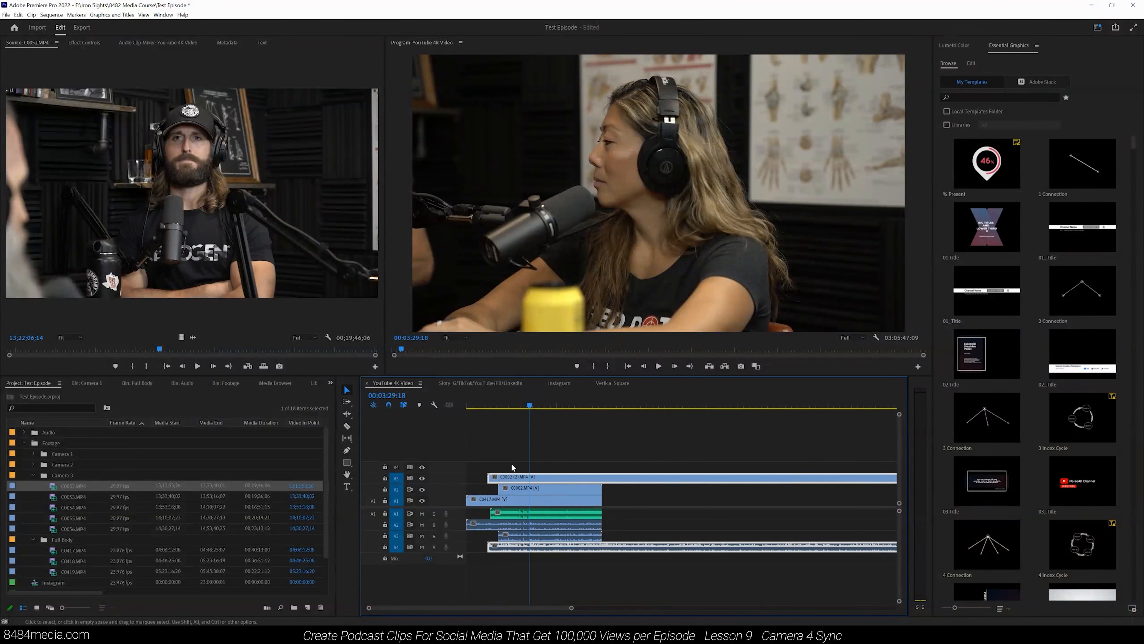
left_click_drag(571, 607, 742, 607)
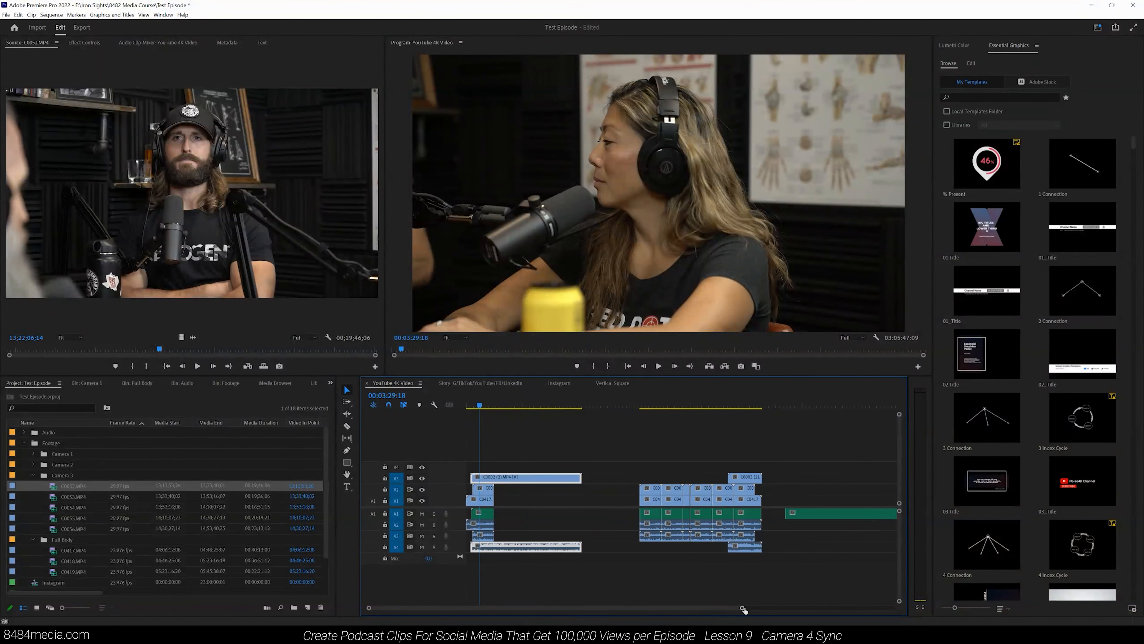
left_click_drag(743, 607, 732, 607)
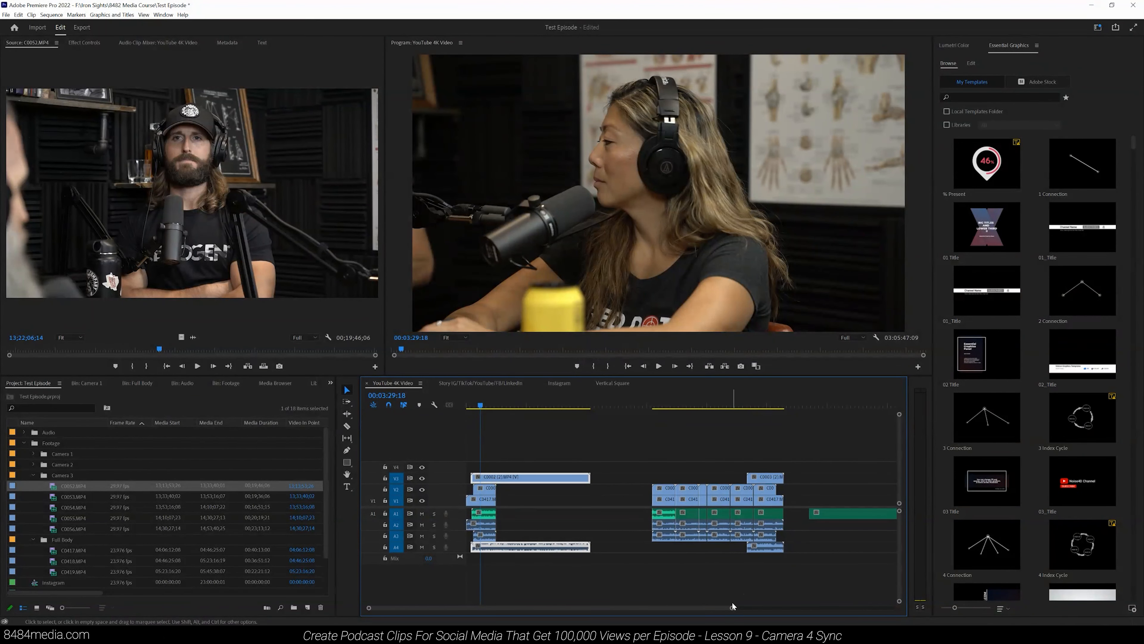
mouse_move(733, 607)
left_mouse_down()
mouse_move(664, 613)
mouse_move(751, 615)
left_mouse_up()
Step: Place C0052.MP4 on track V4 above the first clip group, synchronize the group by Mix Down audio, and play it back
left_click_drag(66, 485, 507, 468)
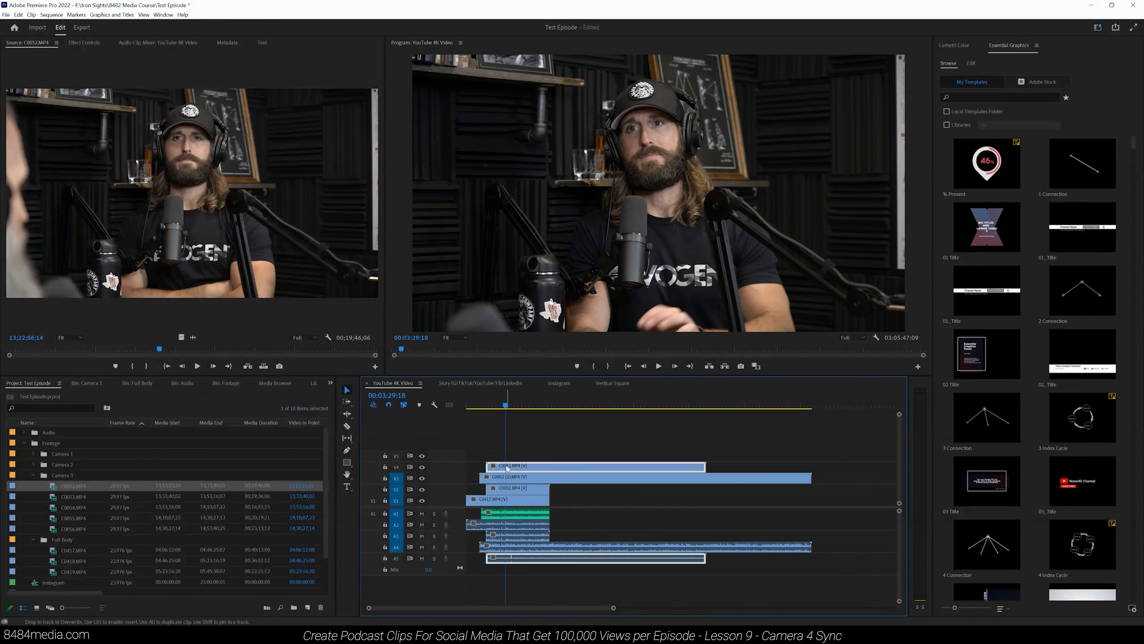
left_click(523, 403)
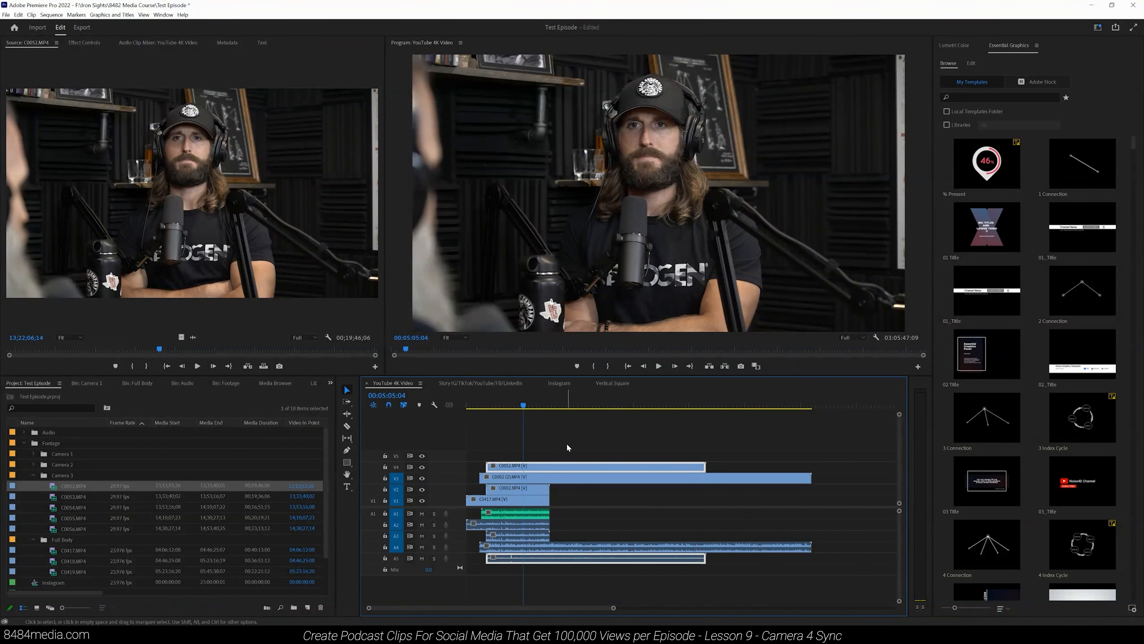
left_click_drag(566, 445, 513, 597)
right_click(527, 492)
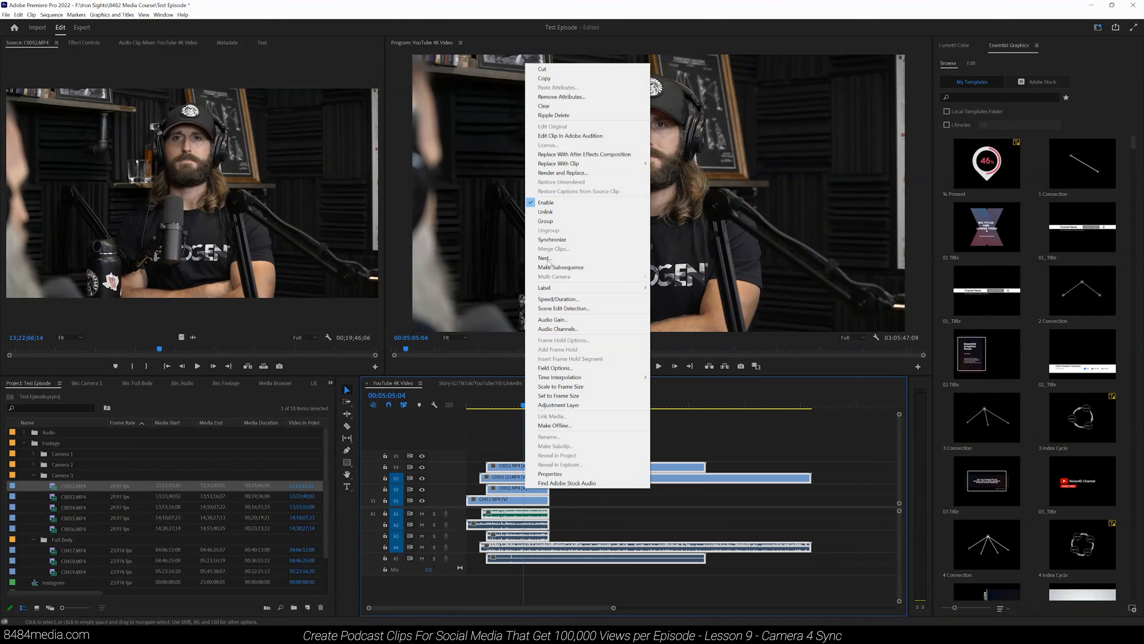
left_click(547, 237)
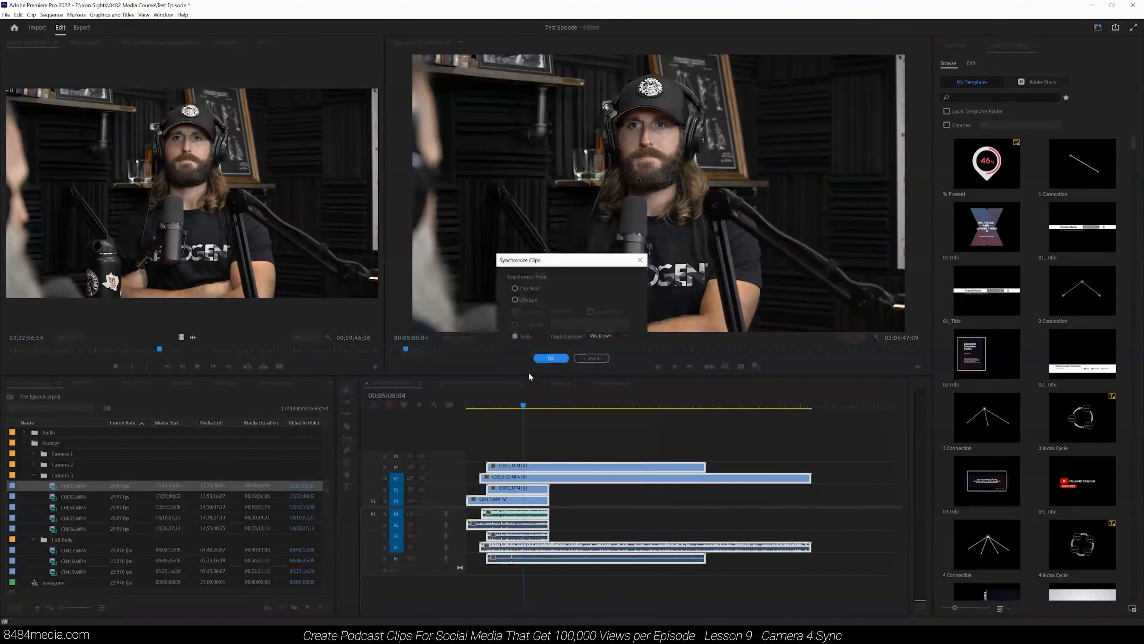
left_click(550, 359)
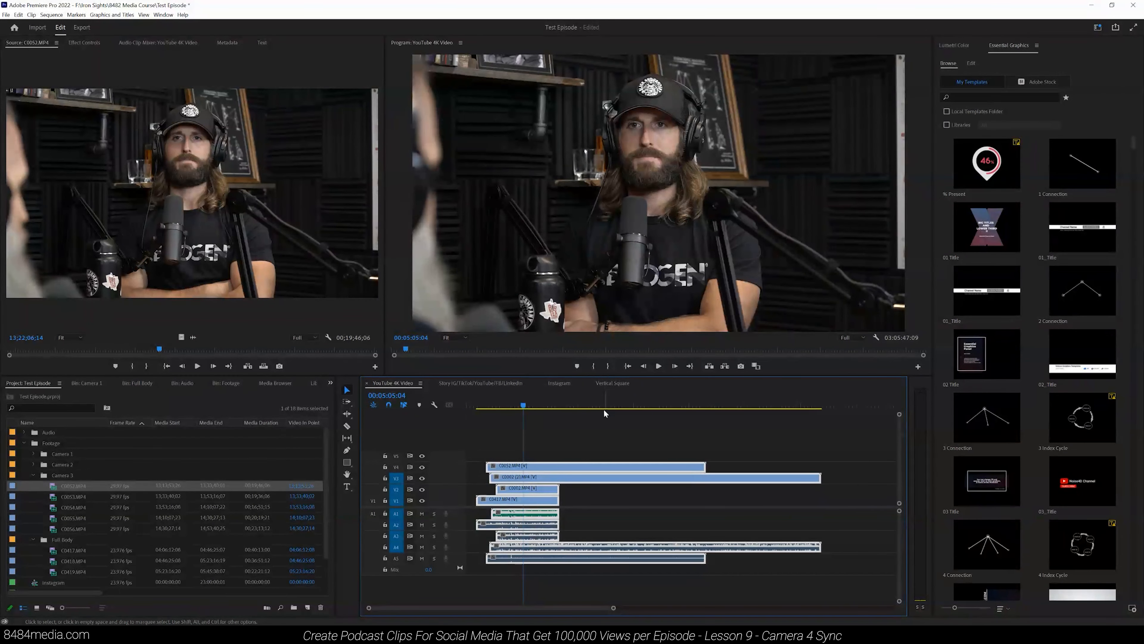
left_click(659, 366)
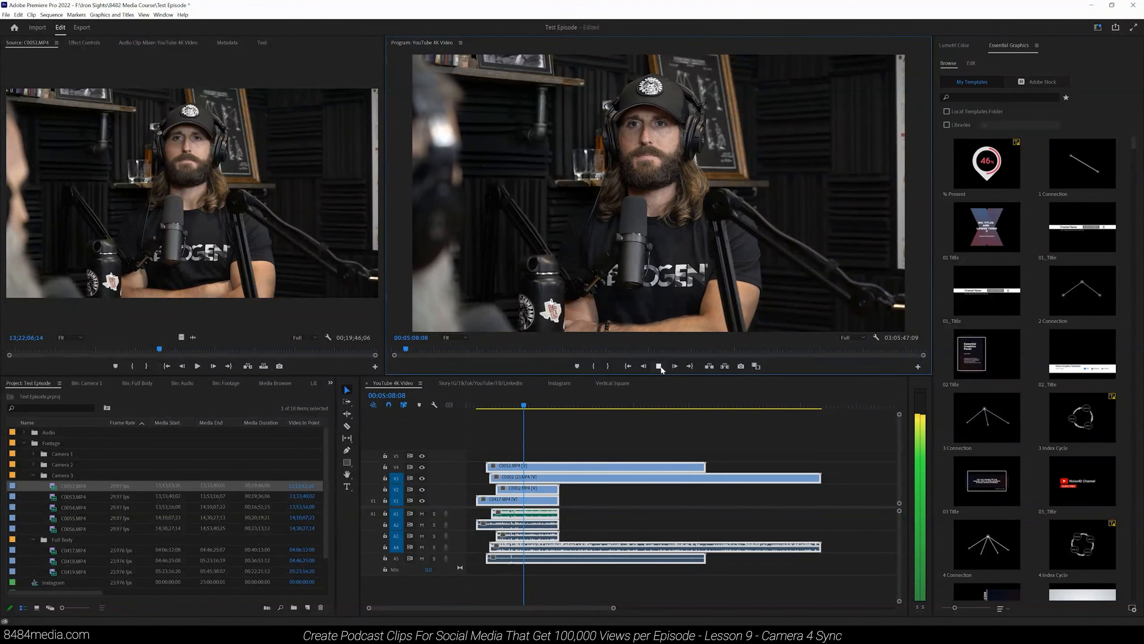
left_click(659, 366)
Step: Move the middle clip groups earlier to isolate the last one, and place C0053.MP4 on track V4 above that last group
left_click_drag(613, 608, 739, 608)
left_click_drag(636, 458, 671, 533)
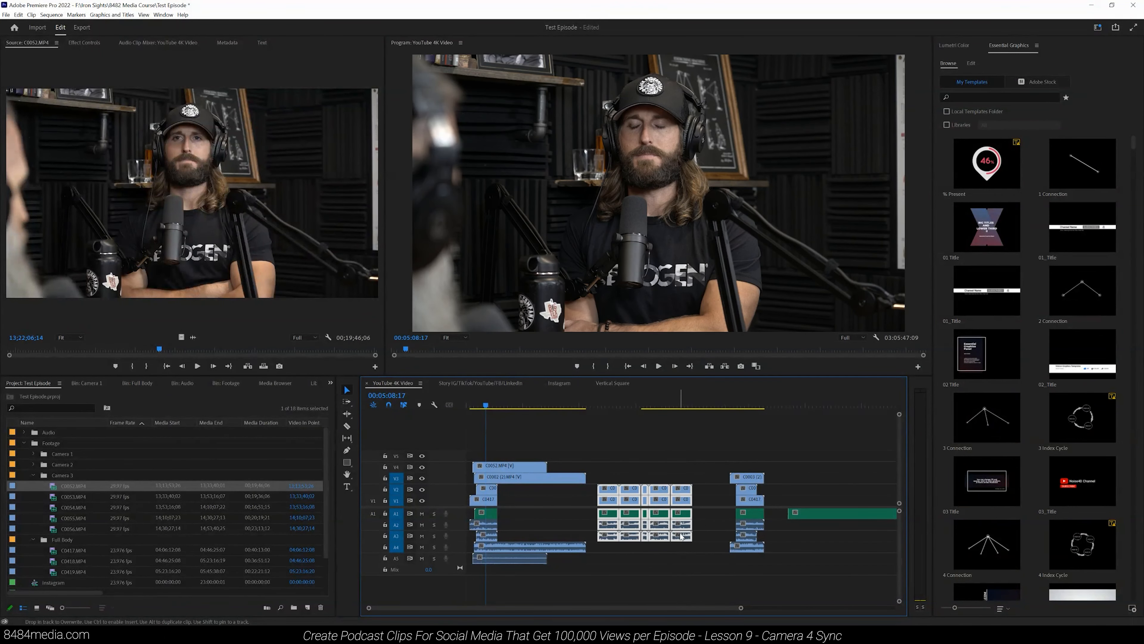
left_click(744, 403)
left_click_drag(72, 497, 739, 467)
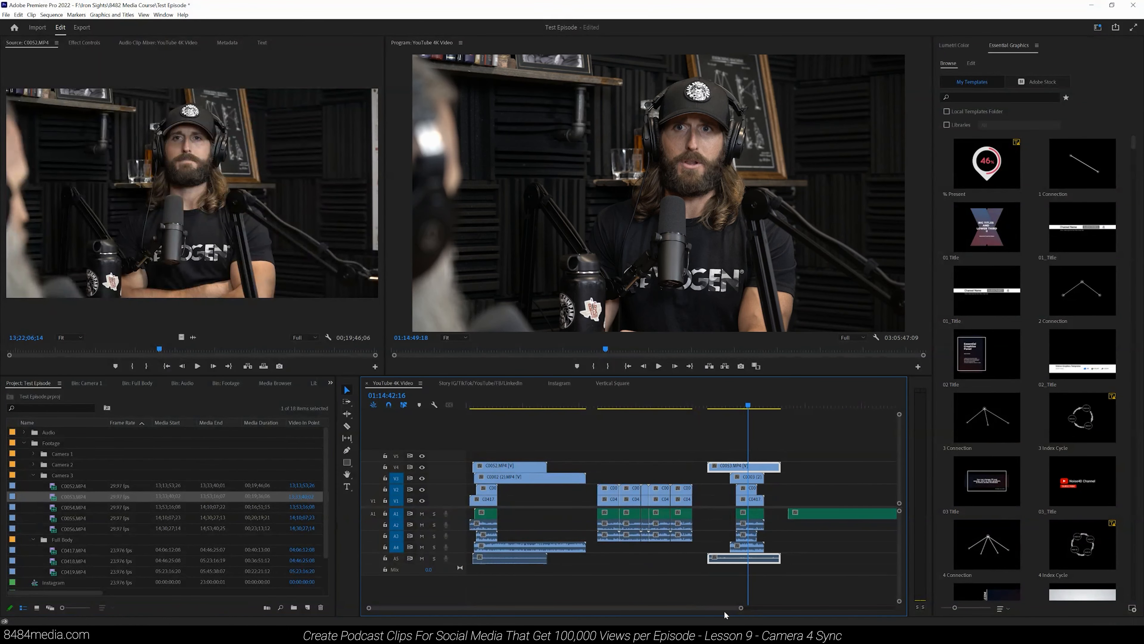
Step: Shift the long trailing A1 audio clip and the last clip group with C0053.MP4 later to clear space around them
left_click_drag(743, 609, 894, 609)
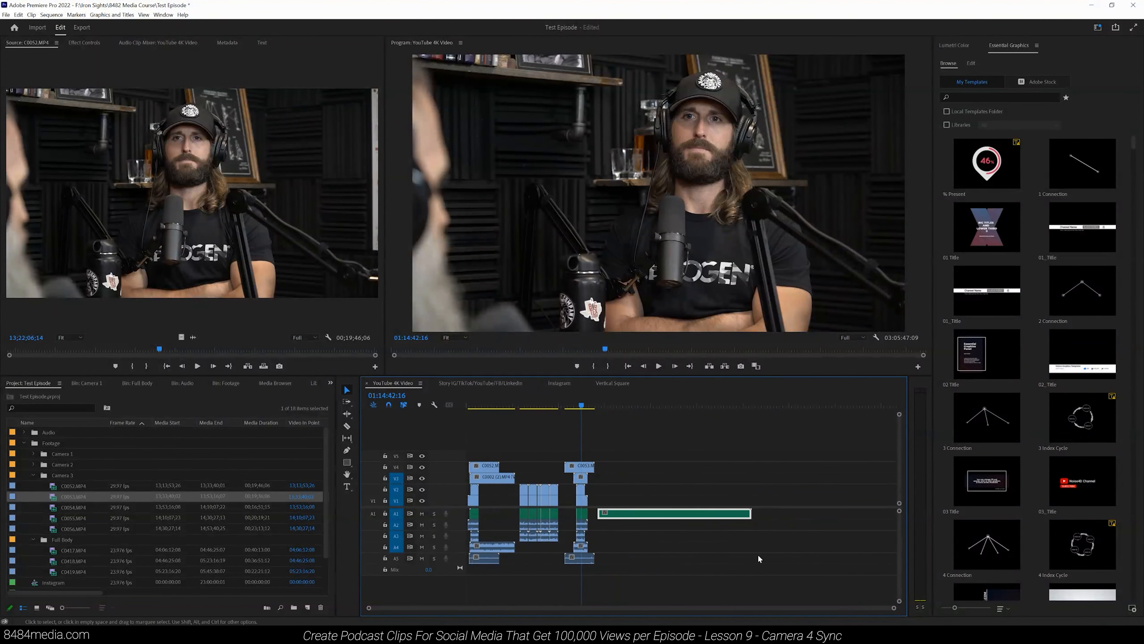
left_click_drag(623, 514, 875, 520)
left_click_drag(849, 610, 714, 472)
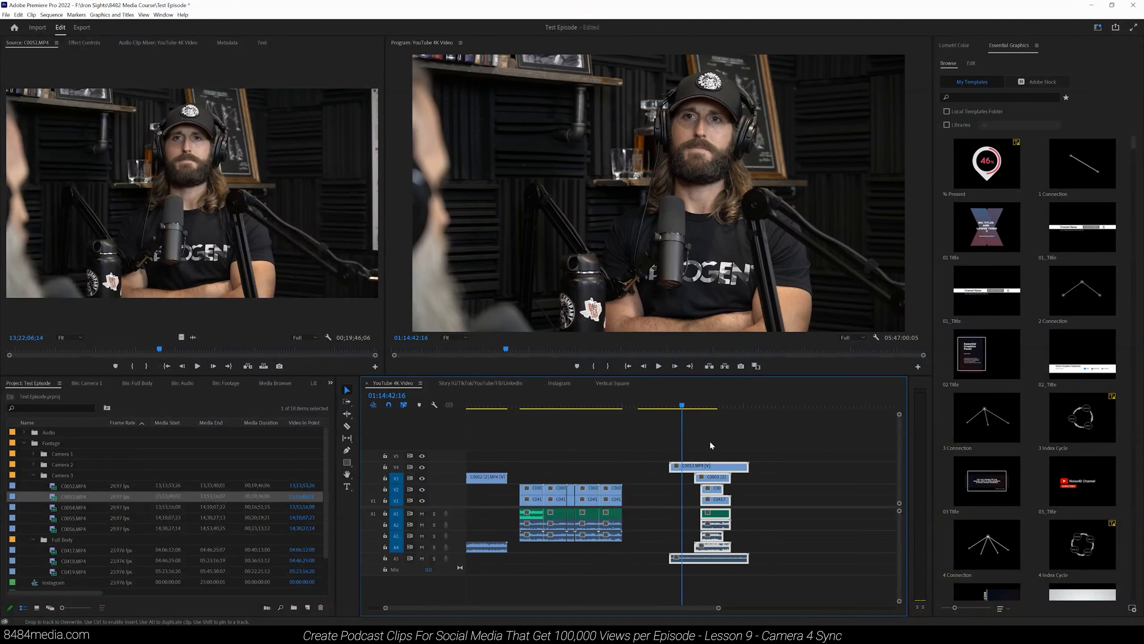
left_click(711, 403)
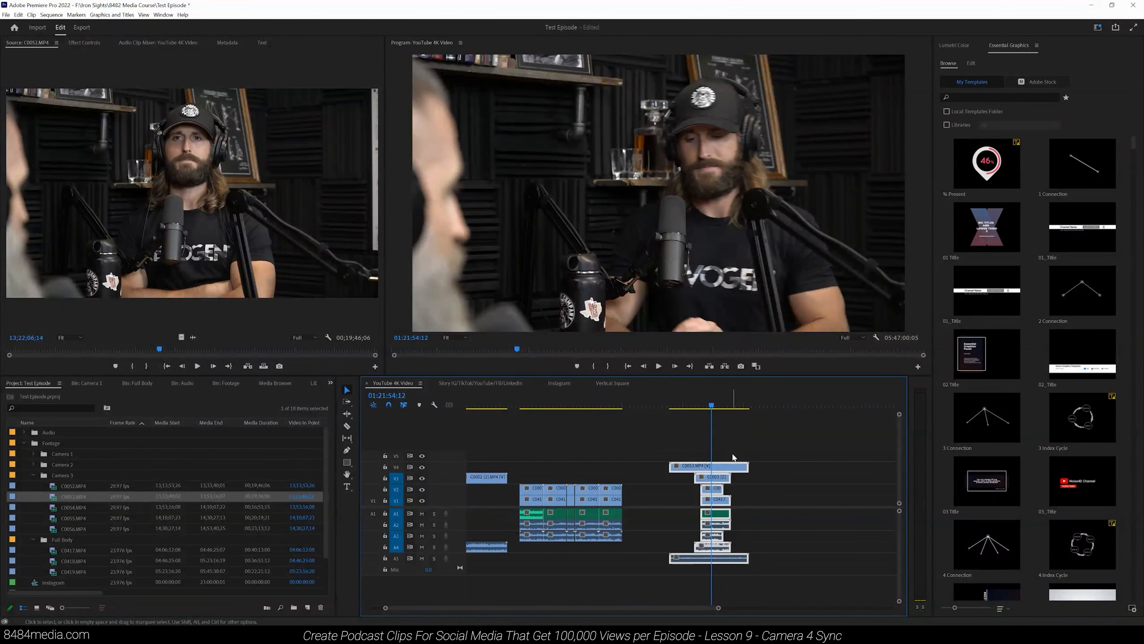
Step: Synchronize C0053.MP4 with the other video and audio clips of the last group
left_click_drag(718, 608, 690, 614)
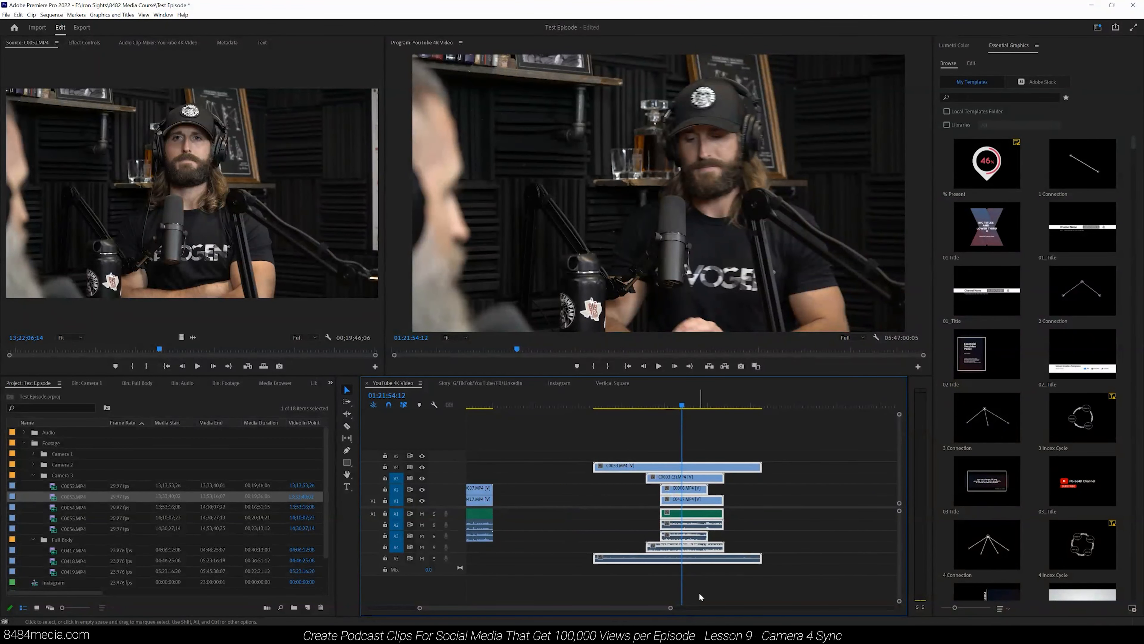
left_click(691, 405)
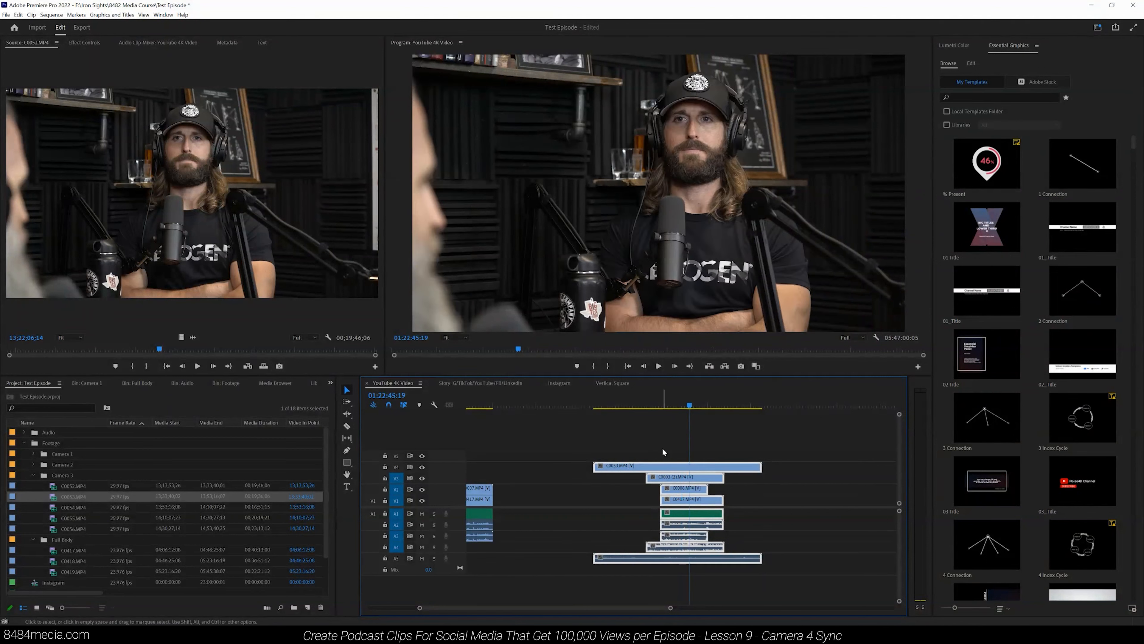
left_click(666, 435)
left_click_drag(667, 437, 717, 578)
right_click(681, 468)
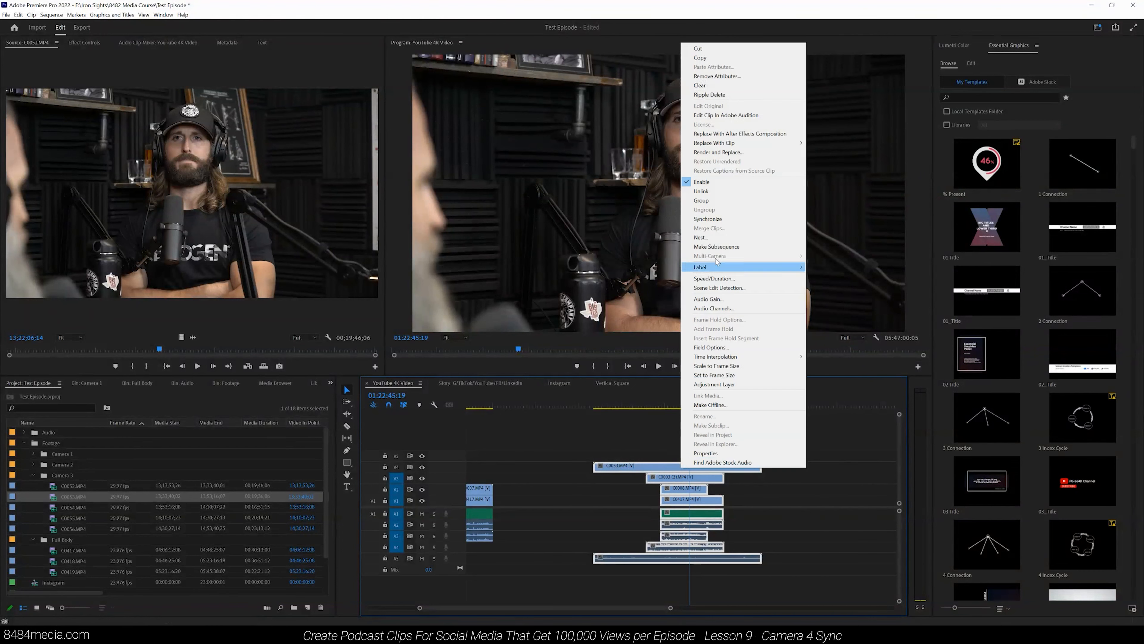
left_click(712, 222)
left_click(557, 359)
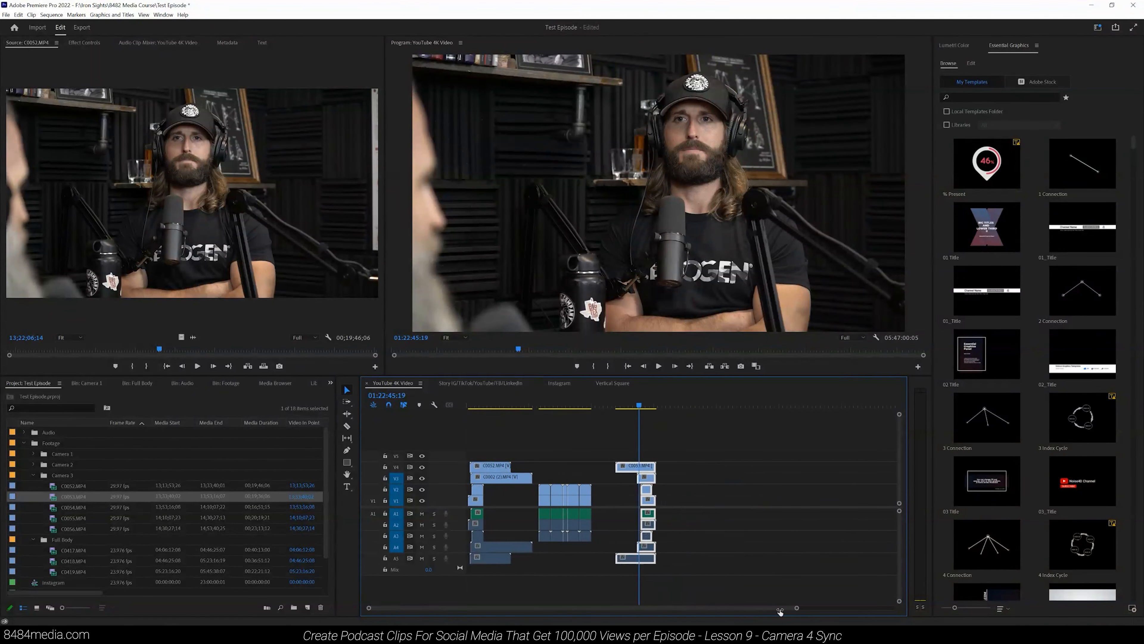
Step: Ripple delete the gaps before and after the middle clip groups to bring all synced groups together
left_click(634, 584)
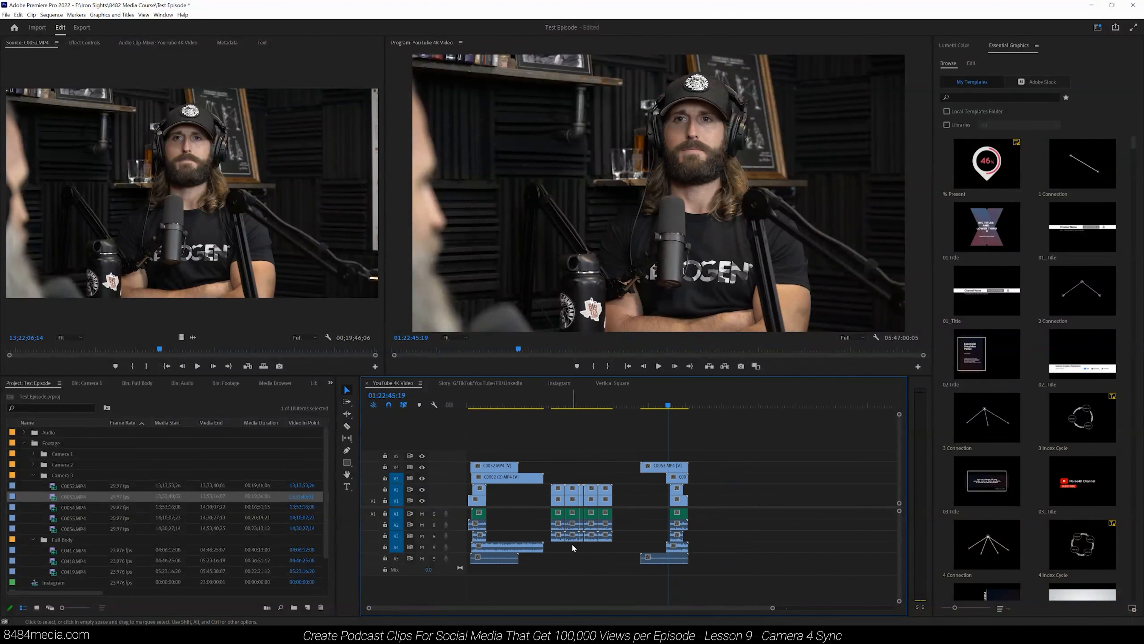
left_click(517, 519)
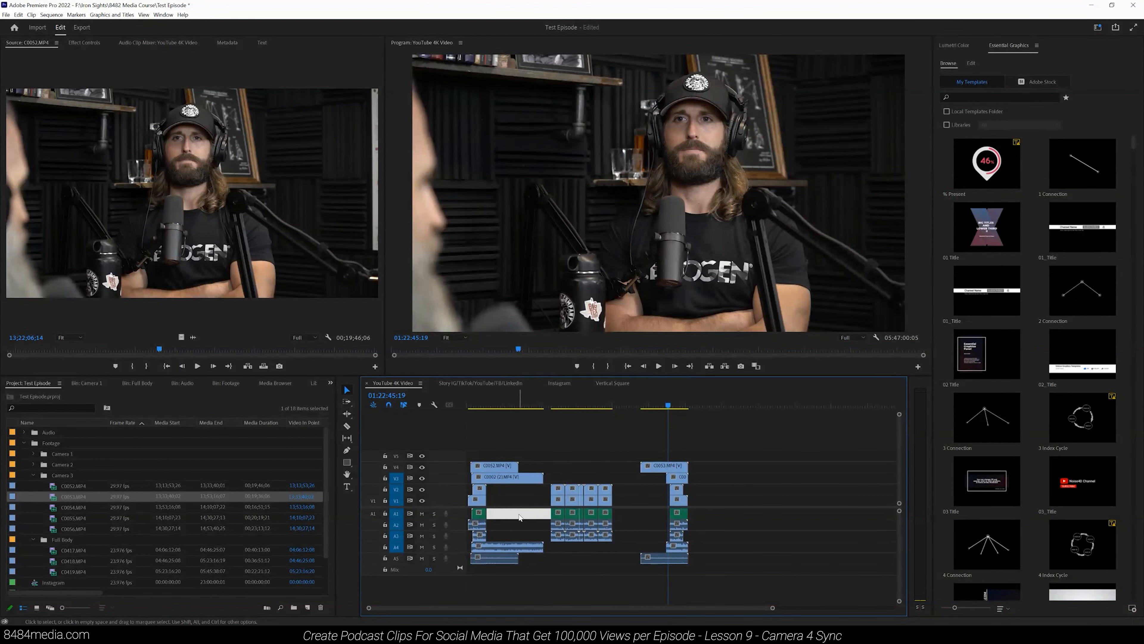
key("Delete")
left_click(575, 514)
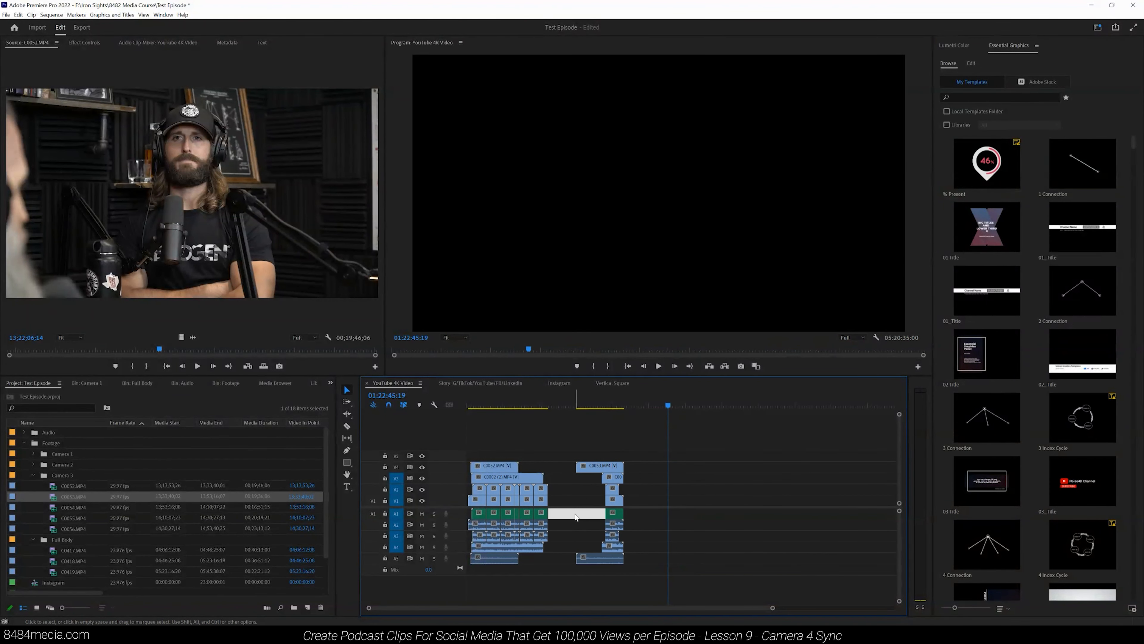
key("Delete")
Step: Inspect the rejoined timeline for alignment around the cut between C0052.MP4 and C0053.MP4
left_click(528, 407)
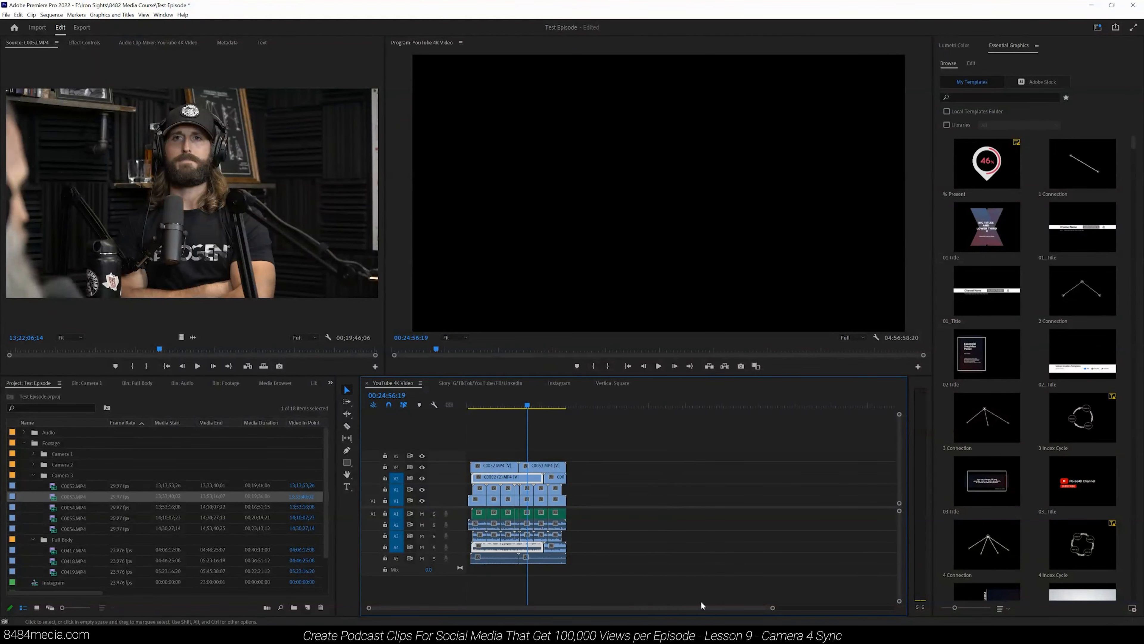
left_click_drag(772, 610, 616, 609)
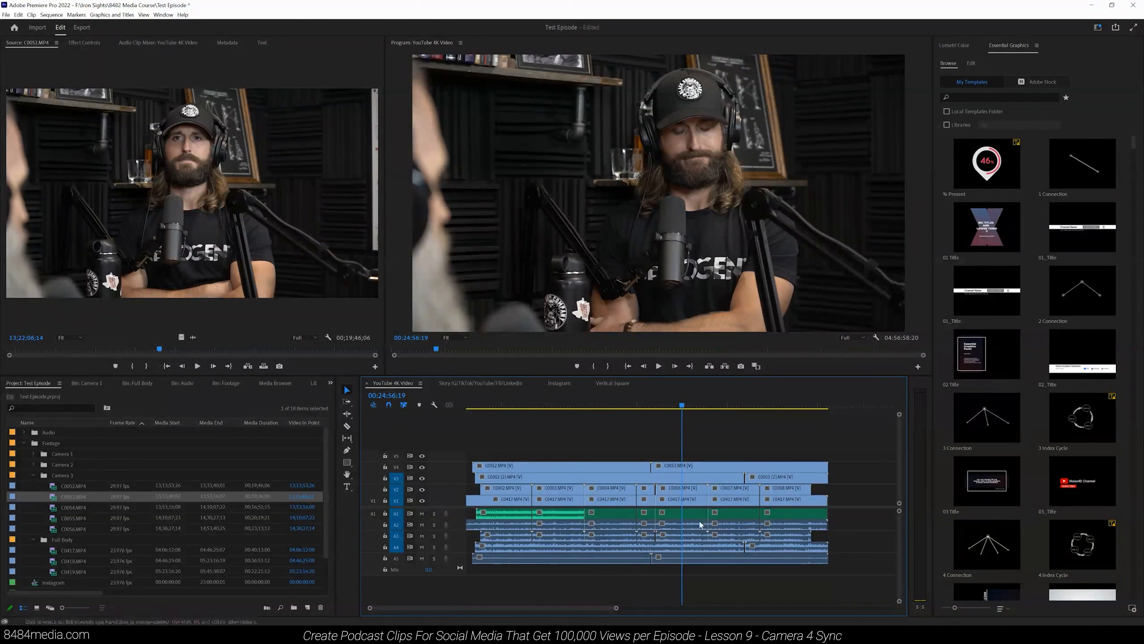
left_click(744, 408)
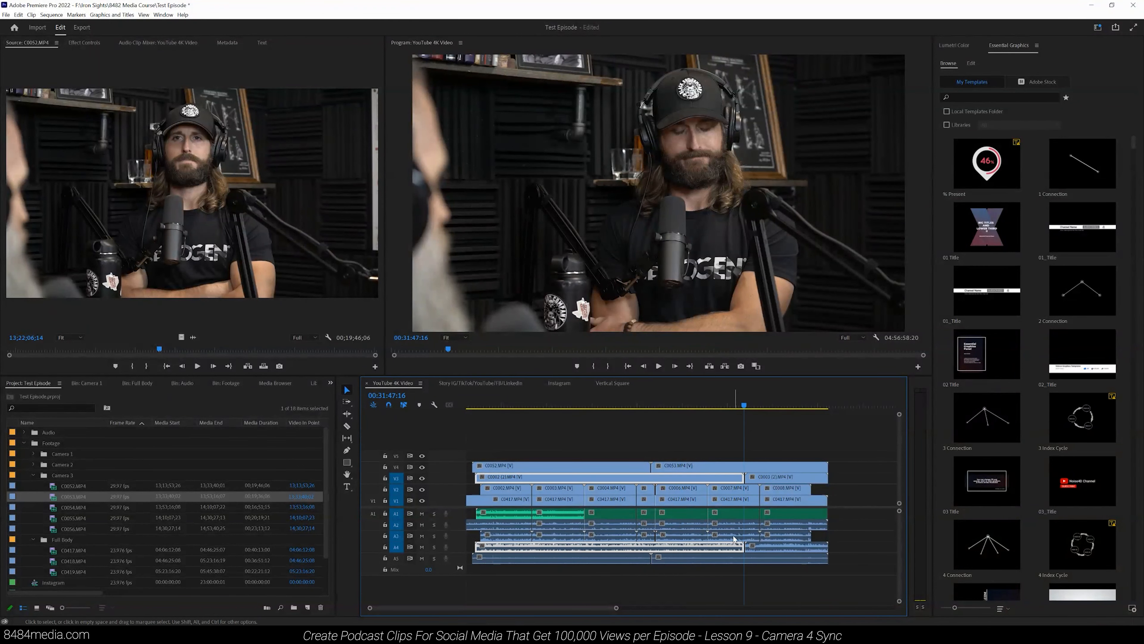
left_click_drag(616, 608, 669, 604)
left_click(613, 405)
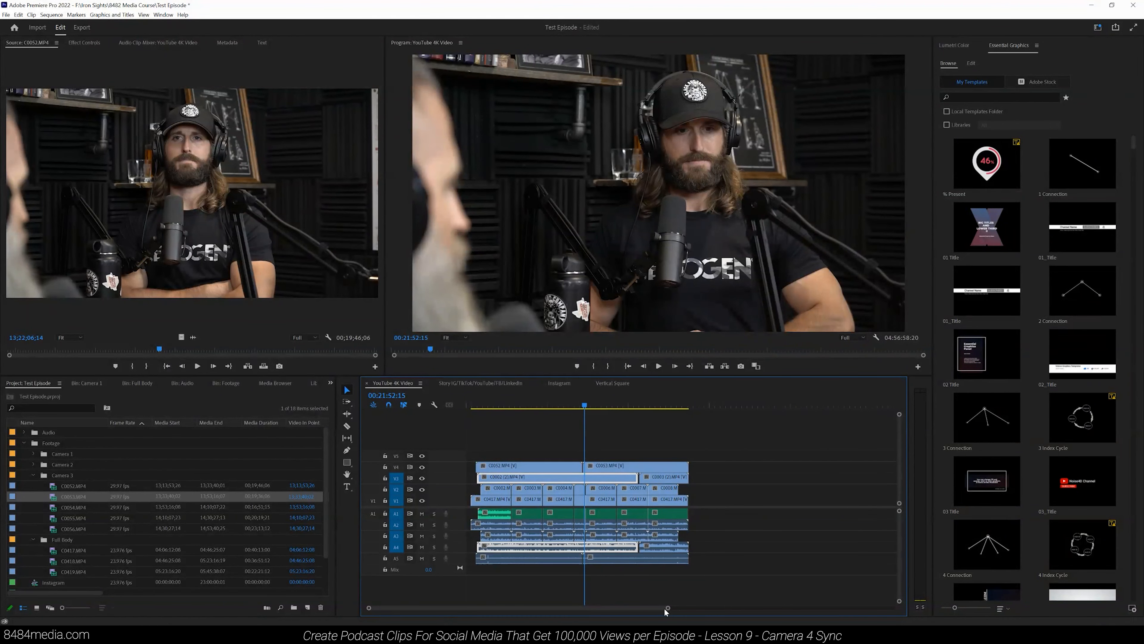
left_click_drag(669, 609, 667, 612)
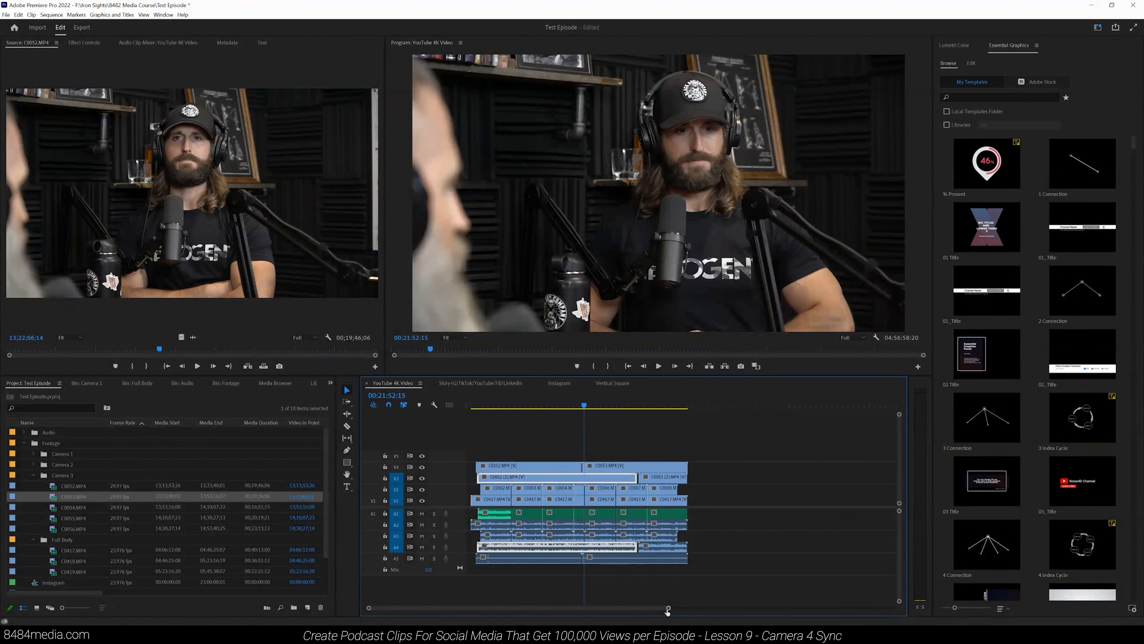